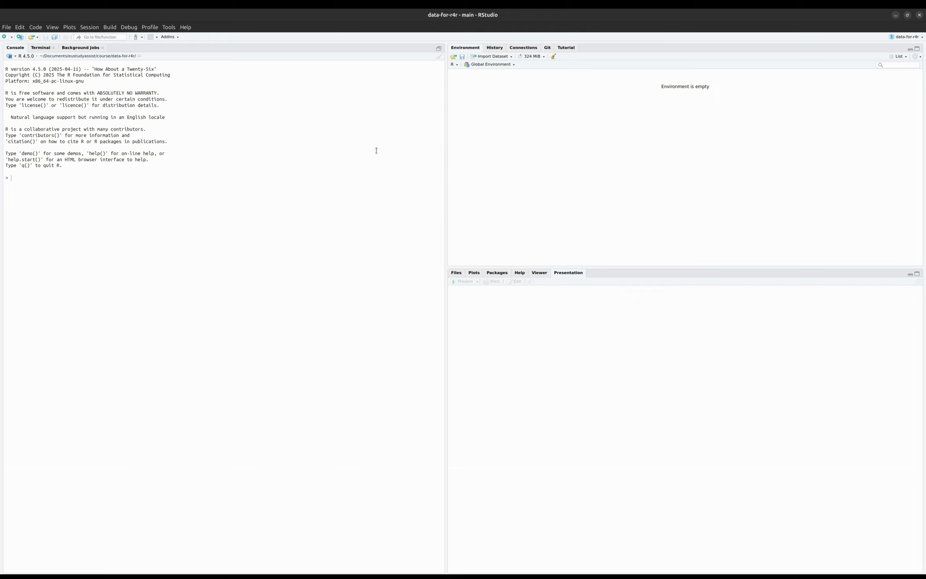
- Create a new blank R script
{"action": "left_click", "coordinate": [5, 39]}
{"action": "left_click", "coordinate": [23, 48]}
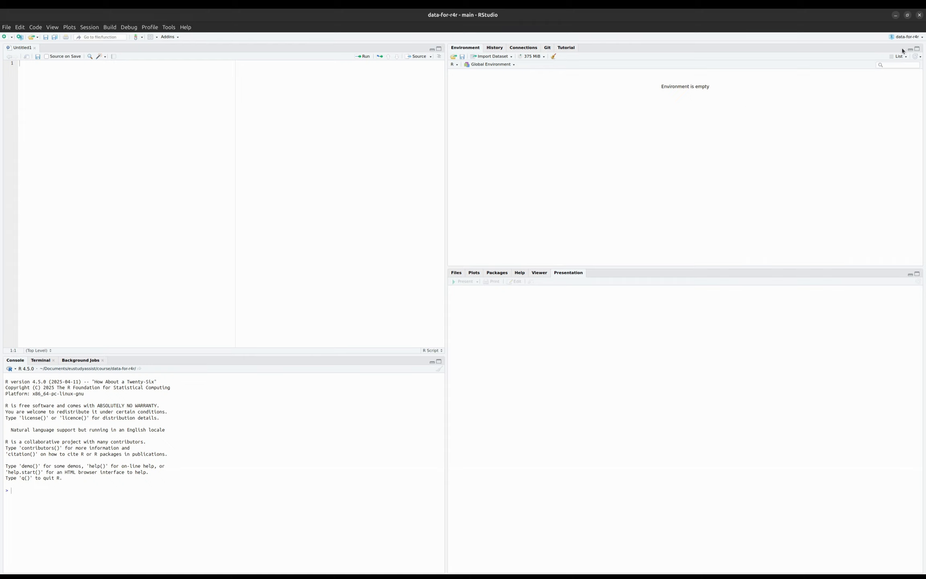
- Collapse the files pane and the console pane, then restore both to their normal size
{"action": "left_click", "coordinate": [910, 275]}
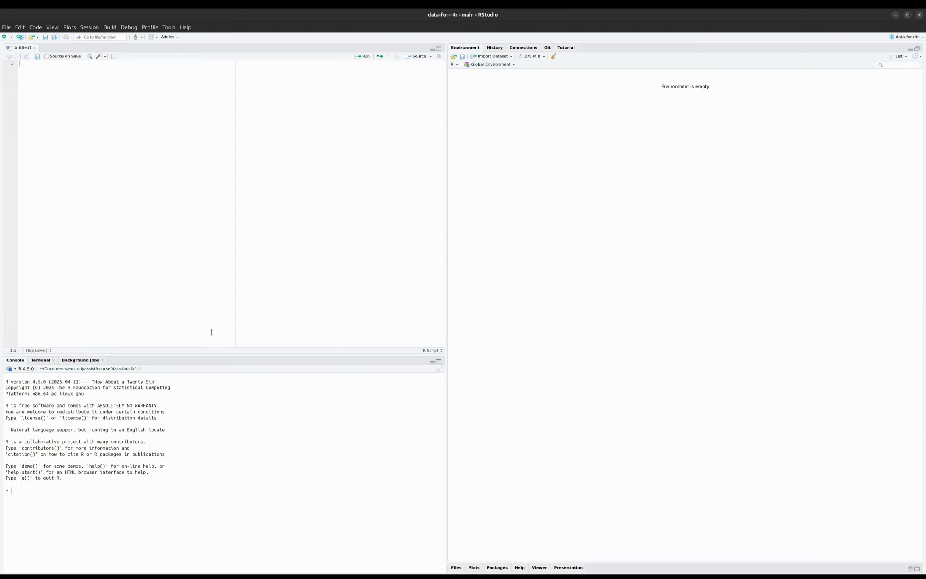
{"action": "left_click", "coordinate": [433, 363]}
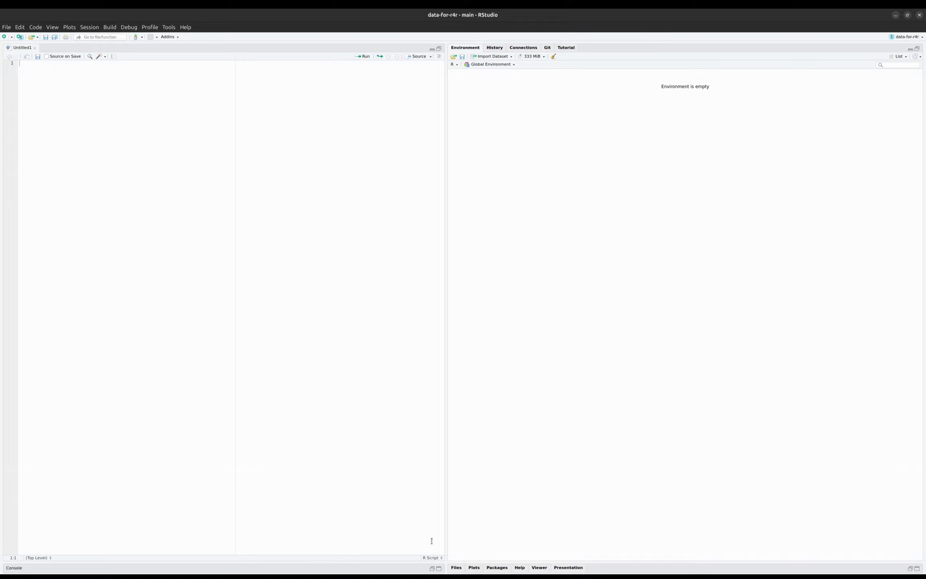
{"action": "left_click", "coordinate": [431, 569]}
{"action": "left_click", "coordinate": [910, 568]}
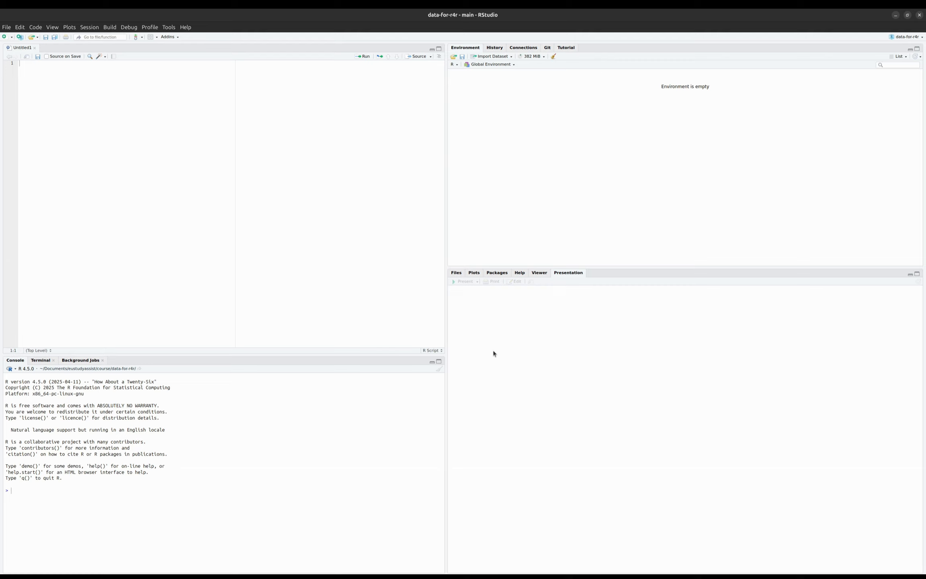
- Open Global Options and set the editor theme to Tomorrow Night Bright, applying the change
{"action": "left_click", "coordinate": [170, 28]}
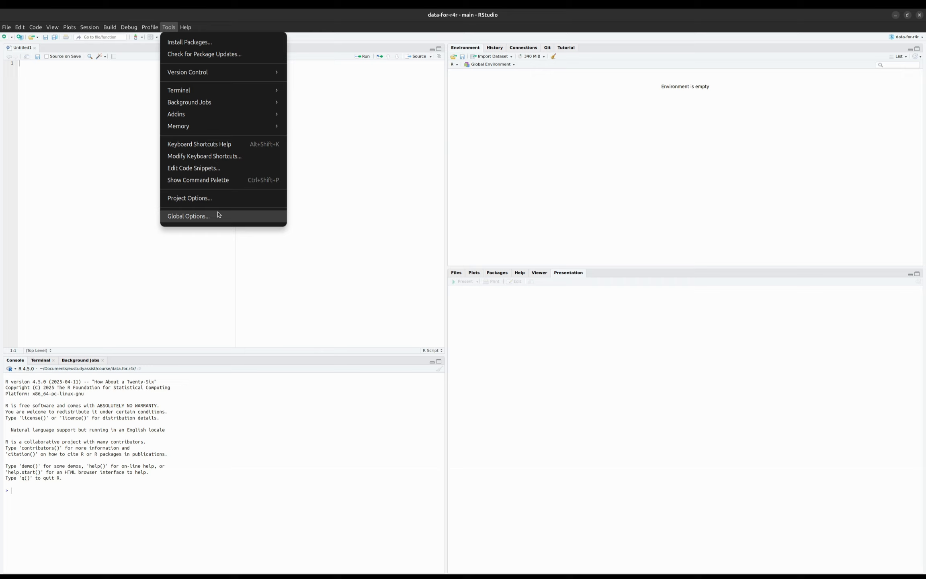
{"action": "left_click", "coordinate": [218, 214]}
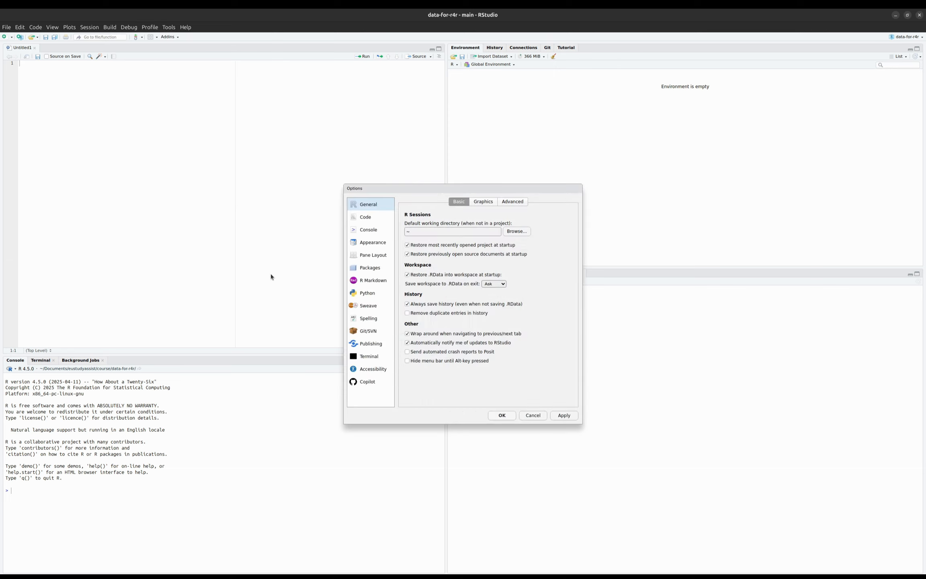
{"action": "left_click", "coordinate": [372, 243]}
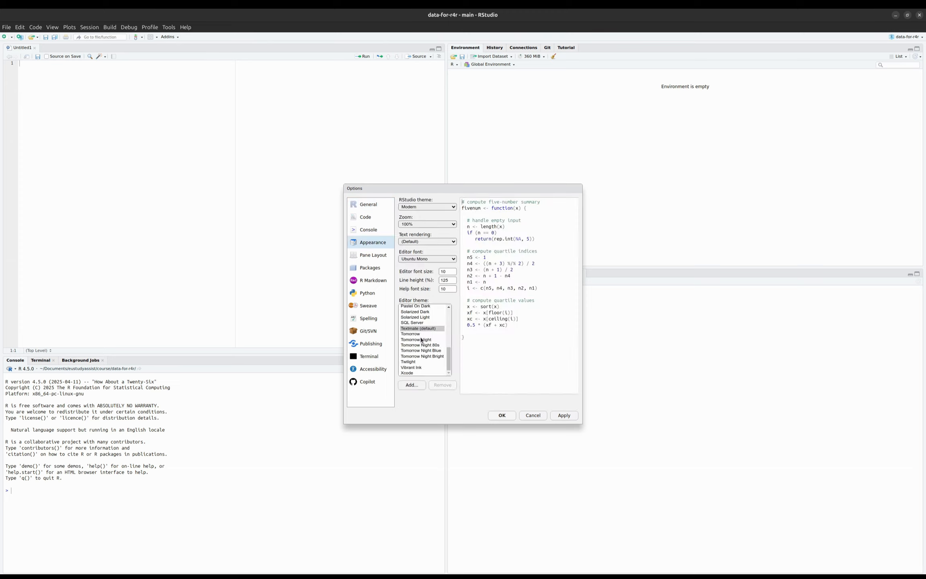
{"action": "left_click", "coordinate": [421, 340]}
{"action": "left_click", "coordinate": [429, 351]}
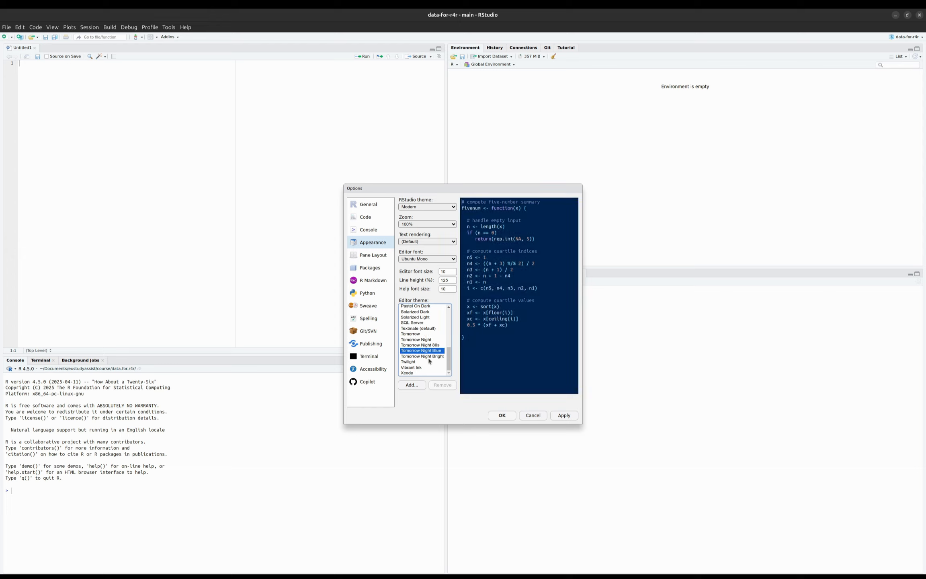
{"action": "left_click", "coordinate": [413, 357]}
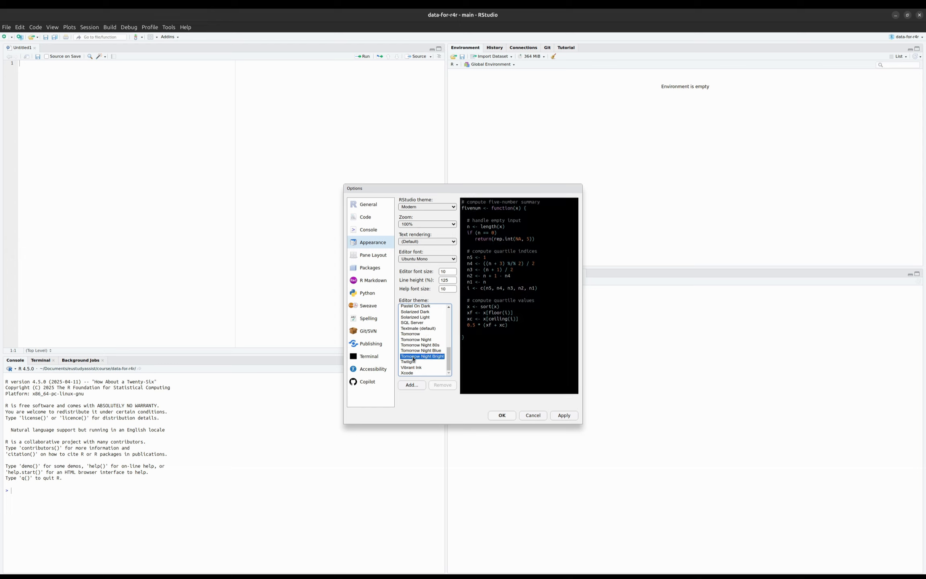
{"action": "left_click", "coordinate": [563, 416]}
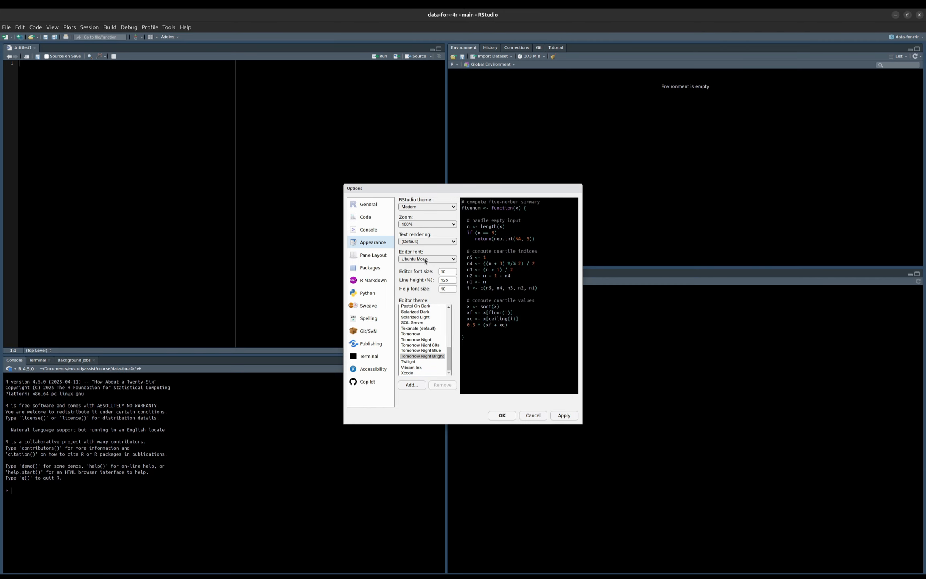
- In General options, disable restoring .RData at startup, set saving the workspace on exit to Never, then apply and close
{"action": "left_click", "coordinate": [370, 232]}
{"action": "left_click", "coordinate": [367, 207]}
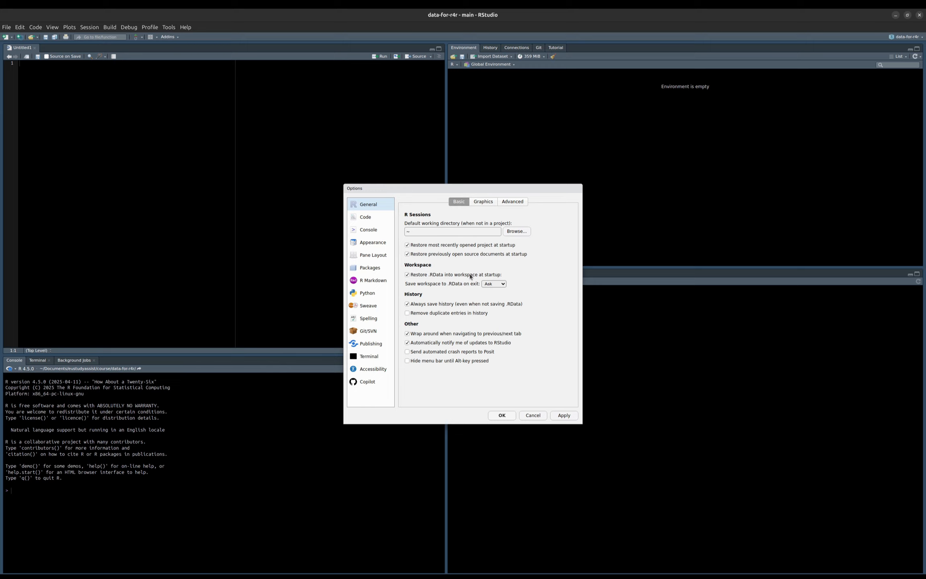
{"action": "left_click", "coordinate": [492, 283]}
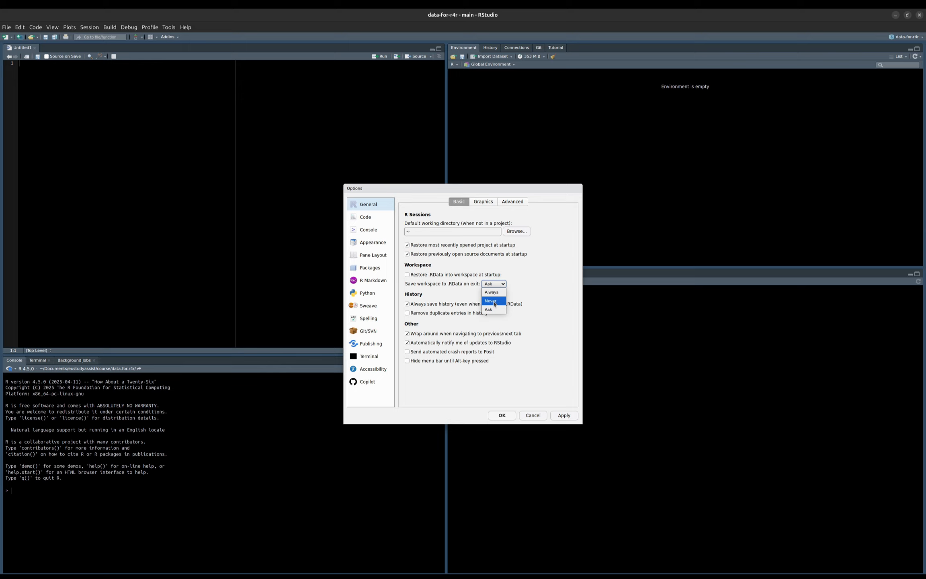
{"action": "left_click", "coordinate": [495, 301]}
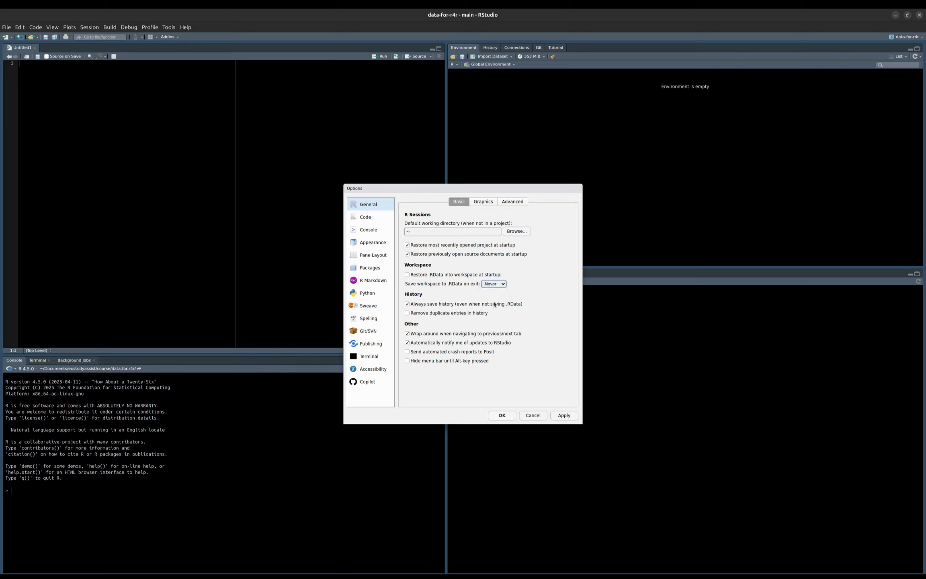
{"action": "left_click", "coordinate": [377, 217]}
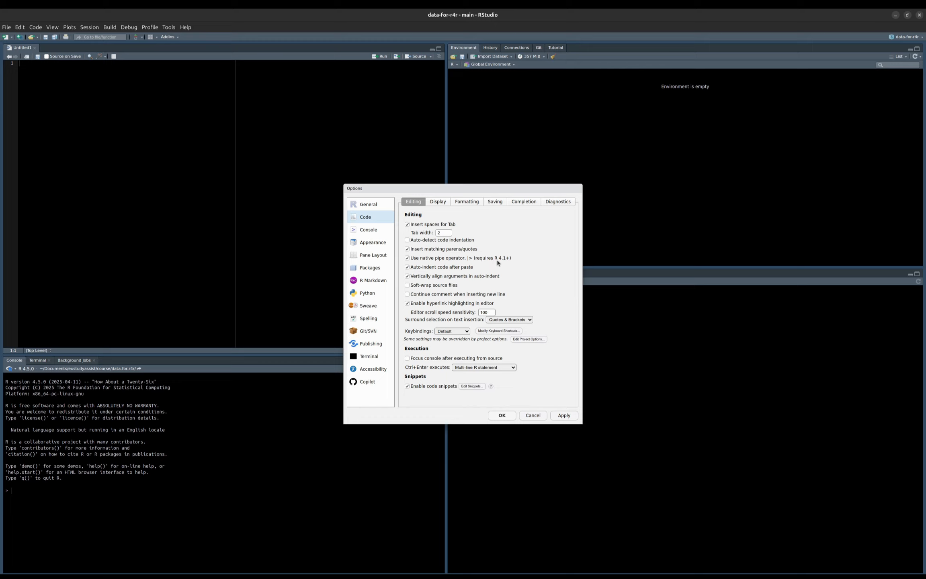
{"action": "left_click", "coordinate": [563, 415]}
{"action": "left_click", "coordinate": [502, 416]}
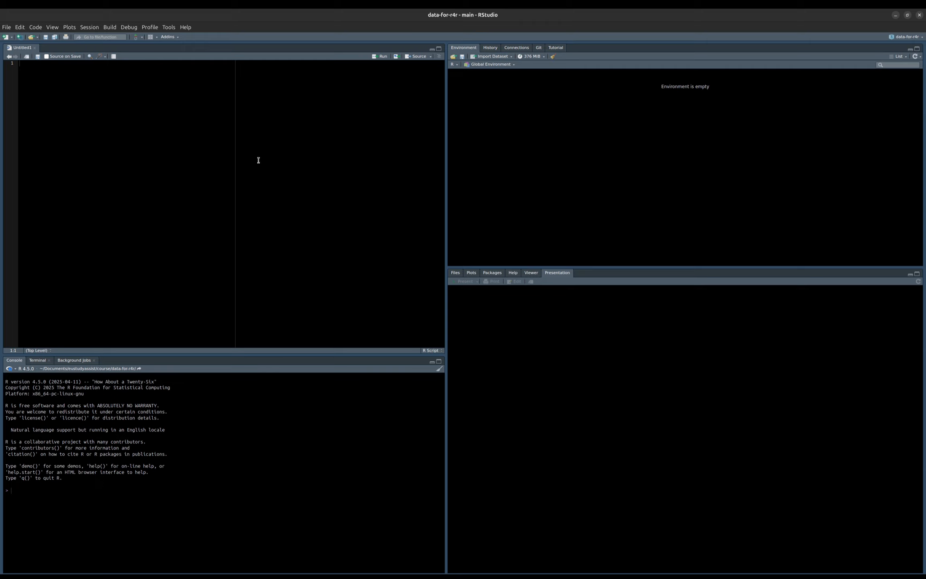
- Change the pane layout so the Console occupies the top-right pane, then apply and close Options
{"action": "left_click", "coordinate": [166, 27]}
{"action": "left_click", "coordinate": [196, 222]}
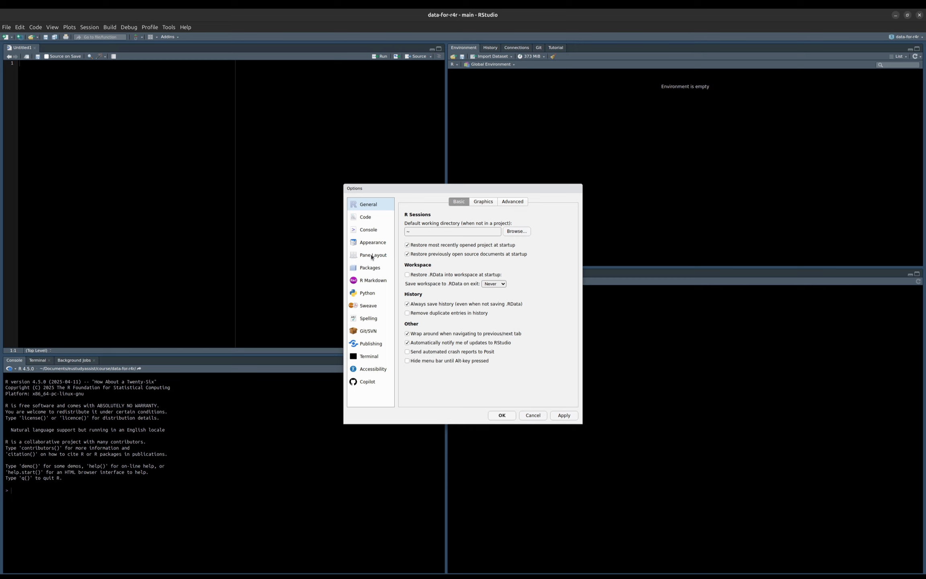
{"action": "left_click", "coordinate": [371, 256]}
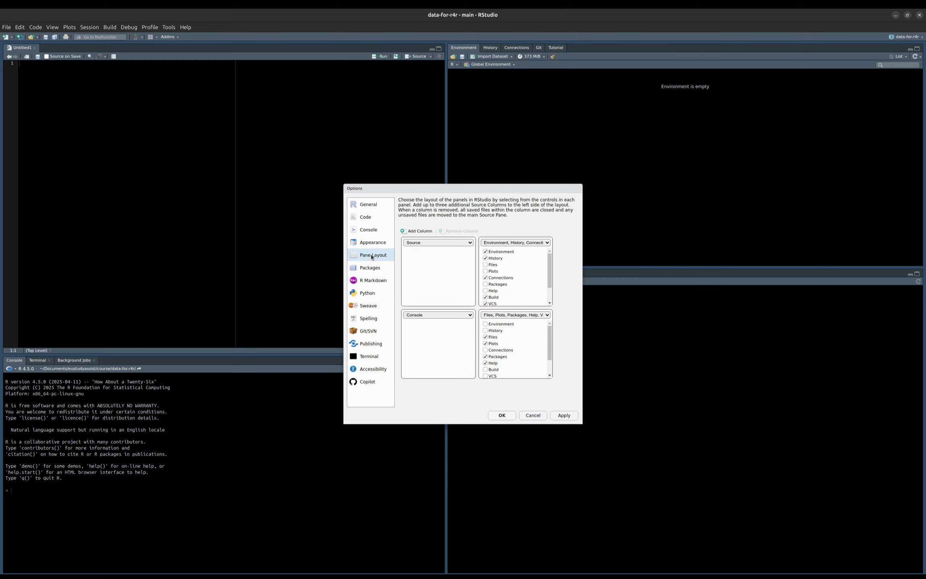
{"action": "left_click", "coordinate": [512, 244]}
{"action": "left_click", "coordinate": [510, 259]}
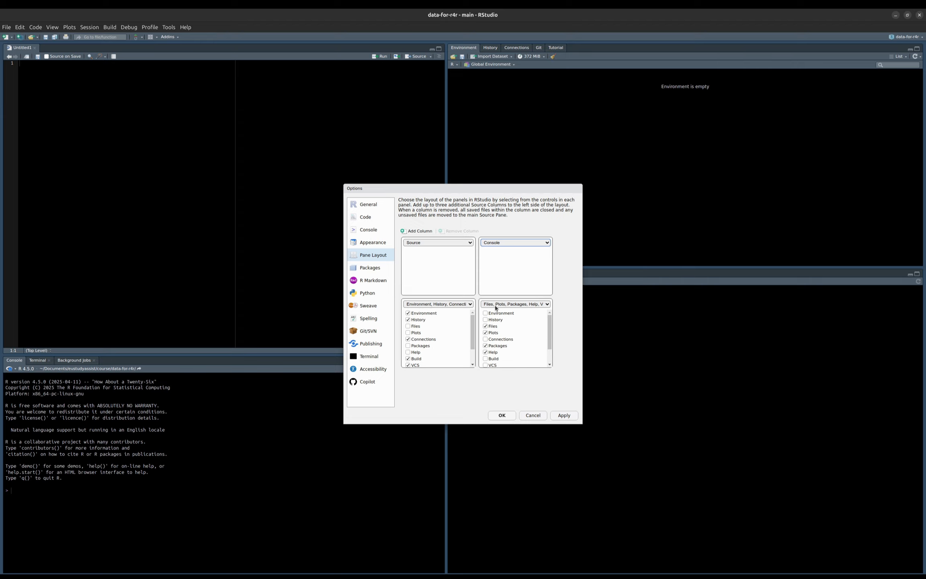
{"action": "left_click", "coordinate": [563, 416]}
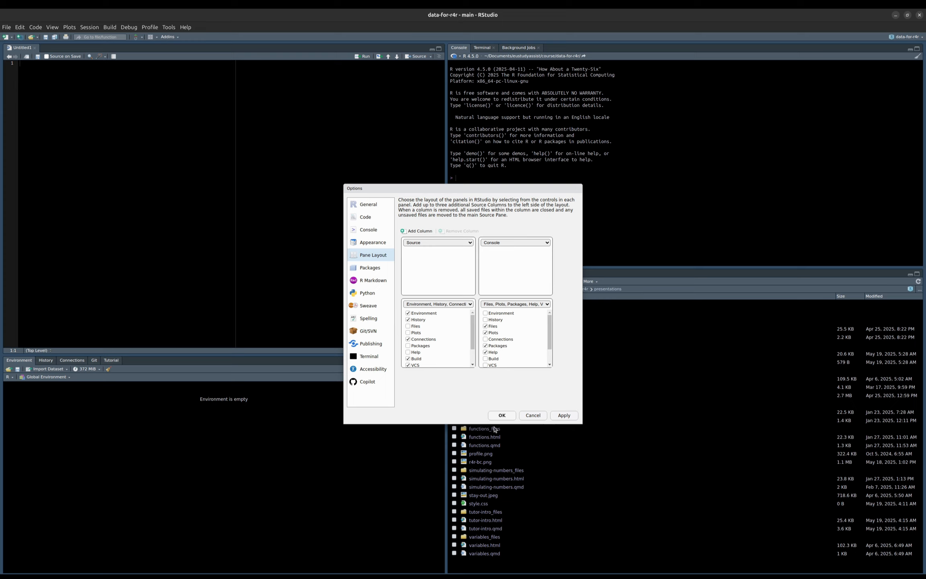
{"action": "left_click", "coordinate": [503, 415]}
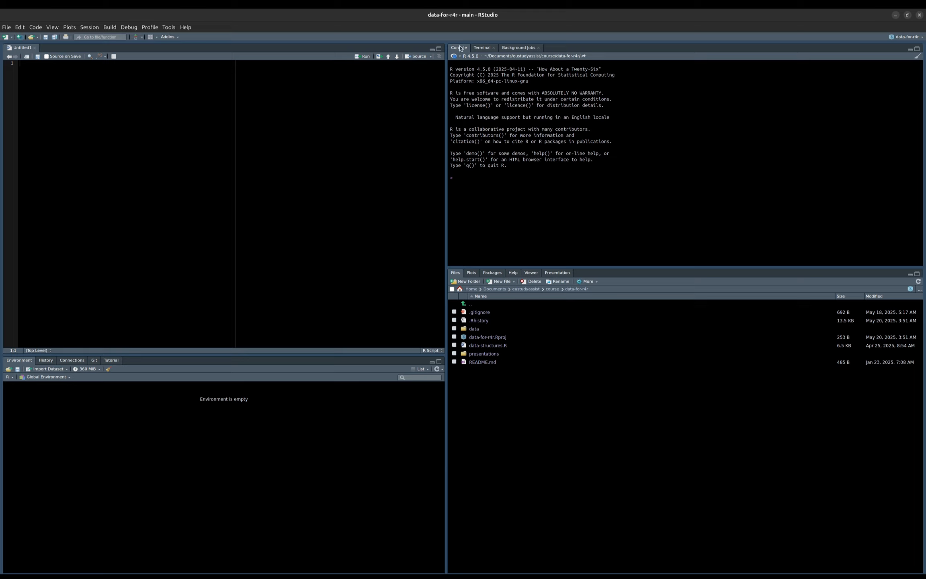
- Browse the Terminal and Background Jobs tabs, then return focus to the console
{"action": "left_click", "coordinate": [484, 47]}
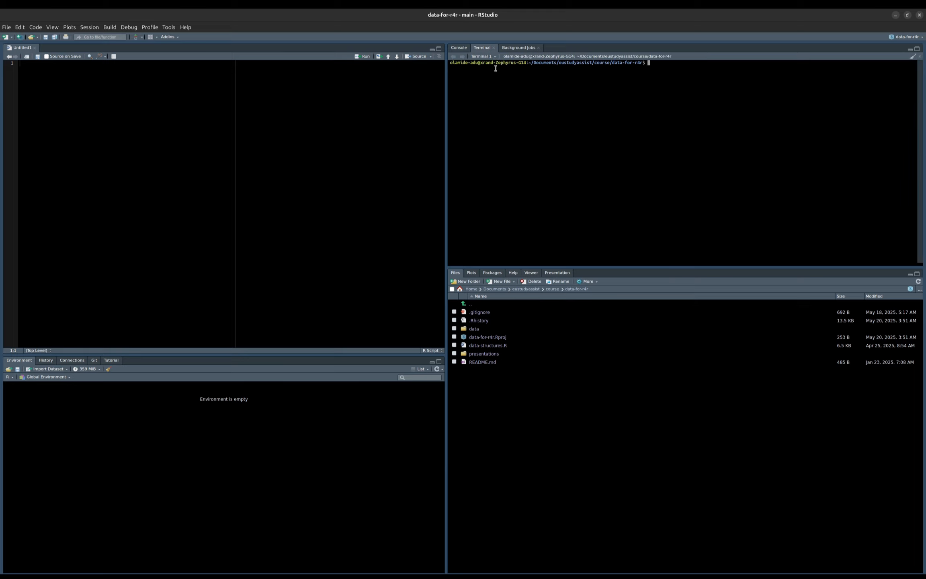
{"action": "left_click", "coordinate": [520, 49]}
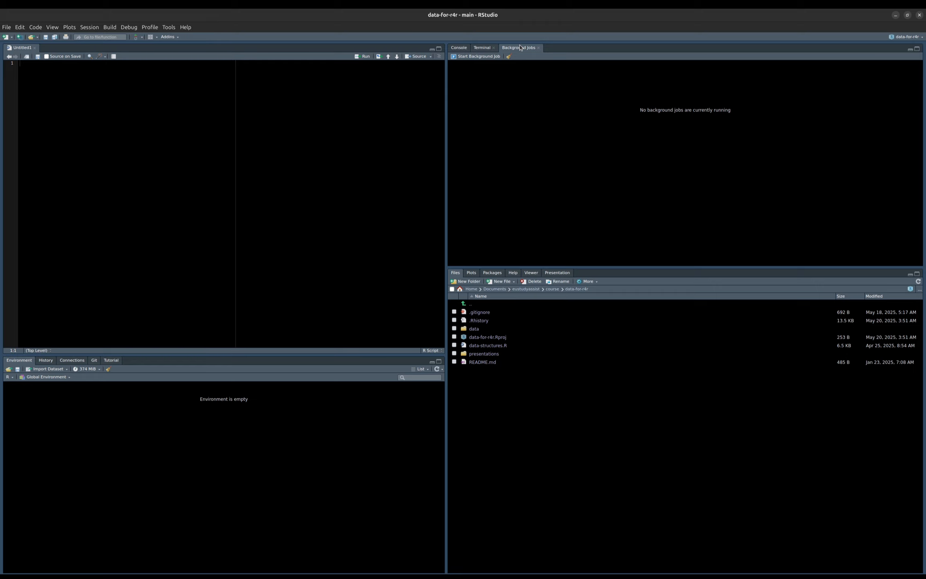
{"action": "left_click", "coordinate": [484, 47]}
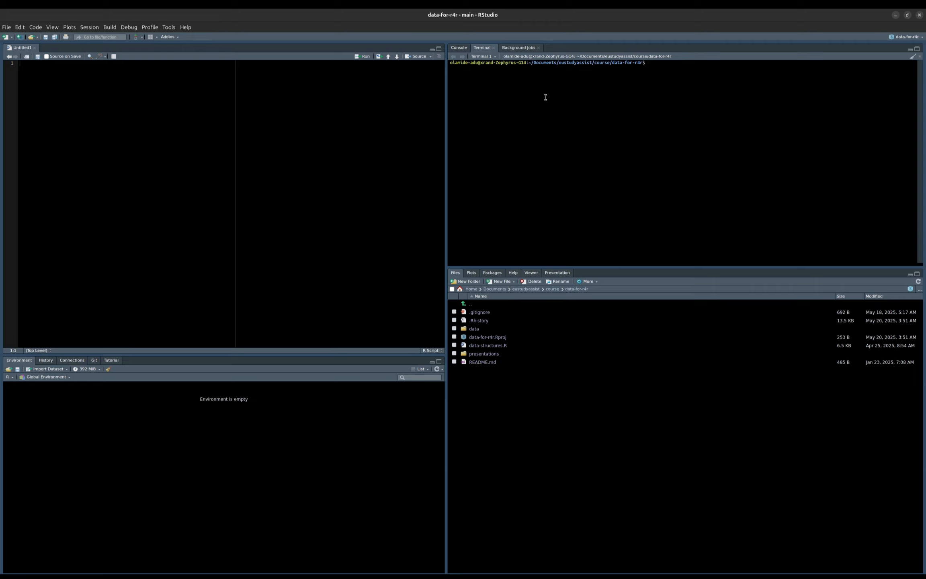
{"action": "key", "text": "ctrl+2"}
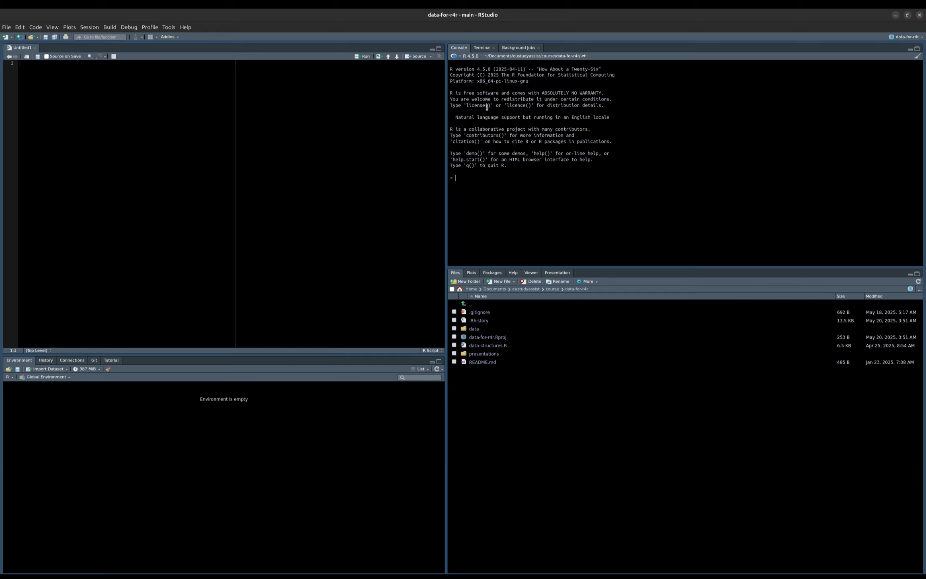
- Evaluate 2 + 2 in the console
{"action": "type", "text": "2 + 2"}
{"action": "key", "text": "Return"}
{"action": "left_click", "coordinate": [119, 84]}
{"action": "left_click", "coordinate": [9, 38]}
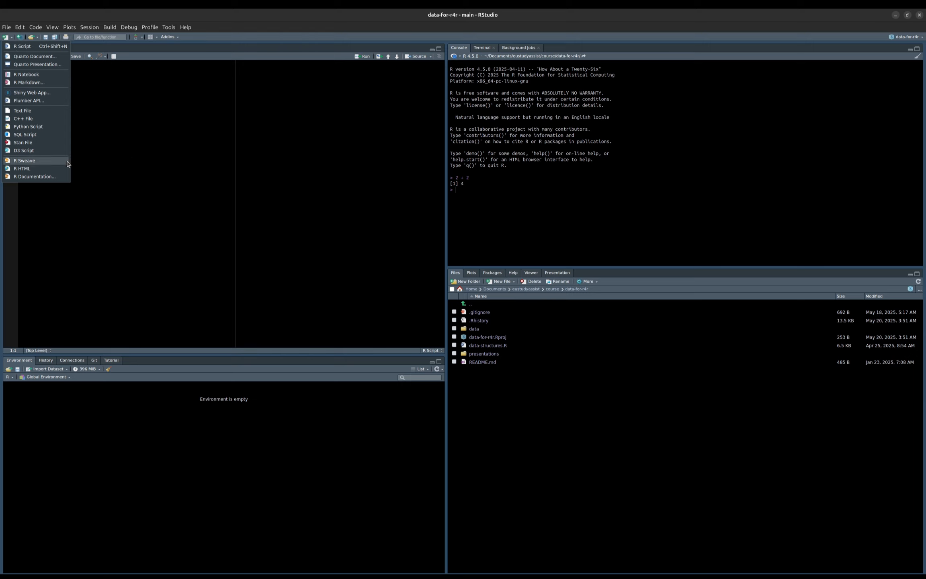
{"action": "left_click", "coordinate": [142, 153]}
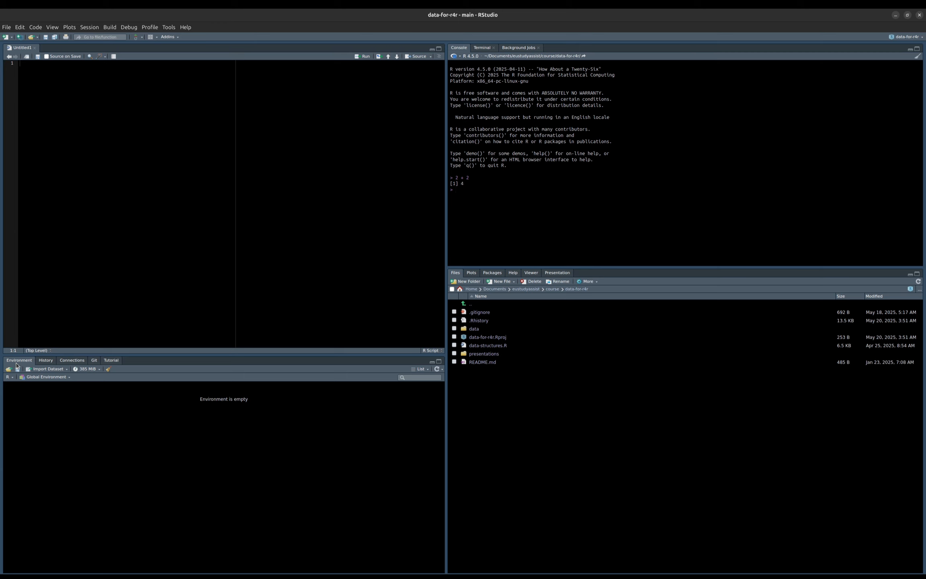
- Browse the History, Connections, Git and Tutorial tabs, and install the learnr package required for tutorials
{"action": "left_click", "coordinate": [46, 360]}
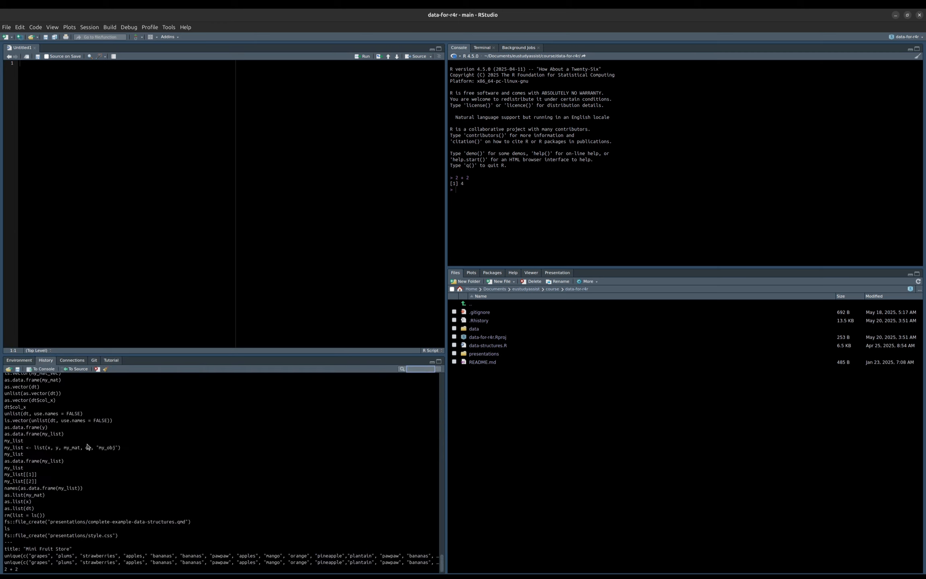
{"action": "left_click", "coordinate": [90, 468]}
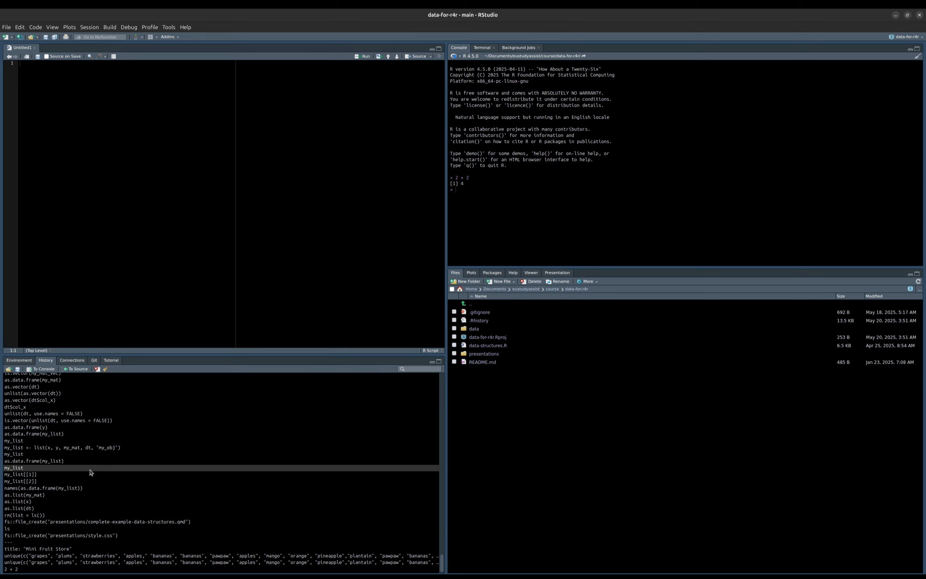
{"action": "scroll", "coordinate": [90, 472], "scroll_direction": "up", "scroll_amount": 15}
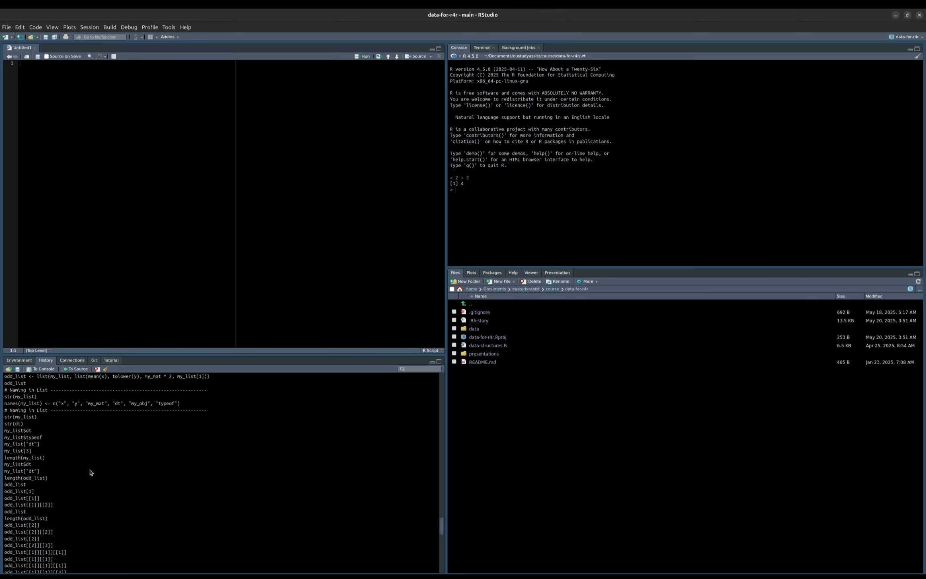
{"action": "scroll", "coordinate": [90, 472], "scroll_direction": "down", "scroll_amount": 15}
{"action": "left_click", "coordinate": [70, 361]}
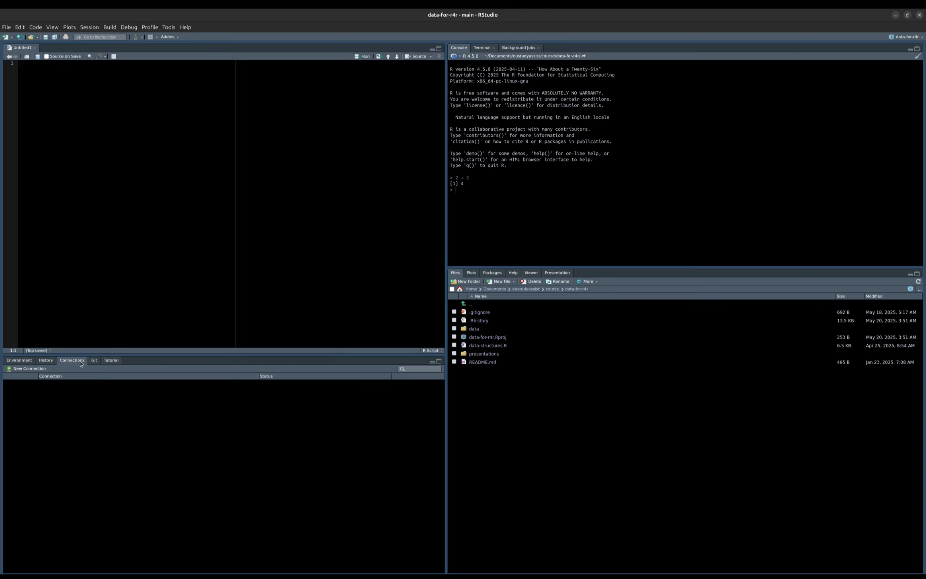
{"action": "left_click", "coordinate": [96, 361]}
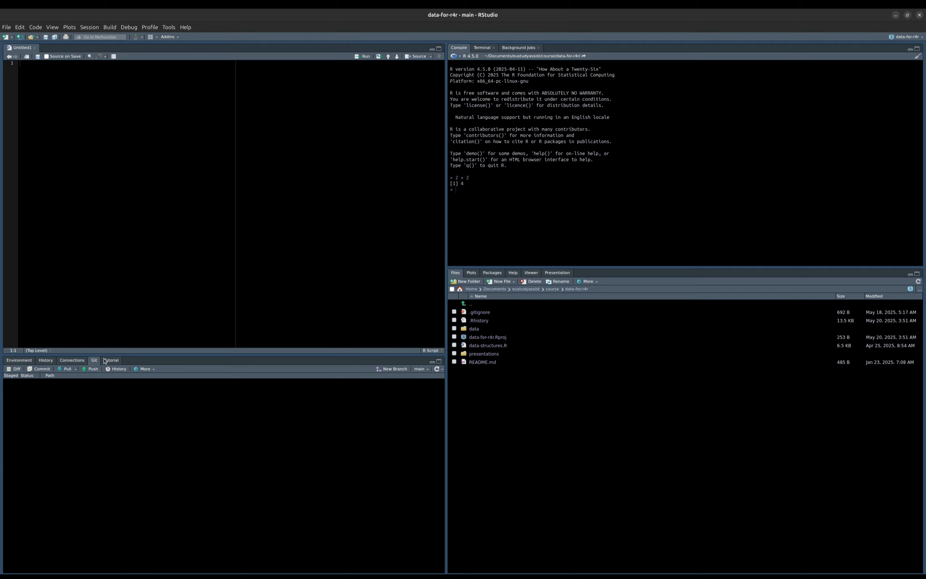
{"action": "left_click", "coordinate": [105, 360]}
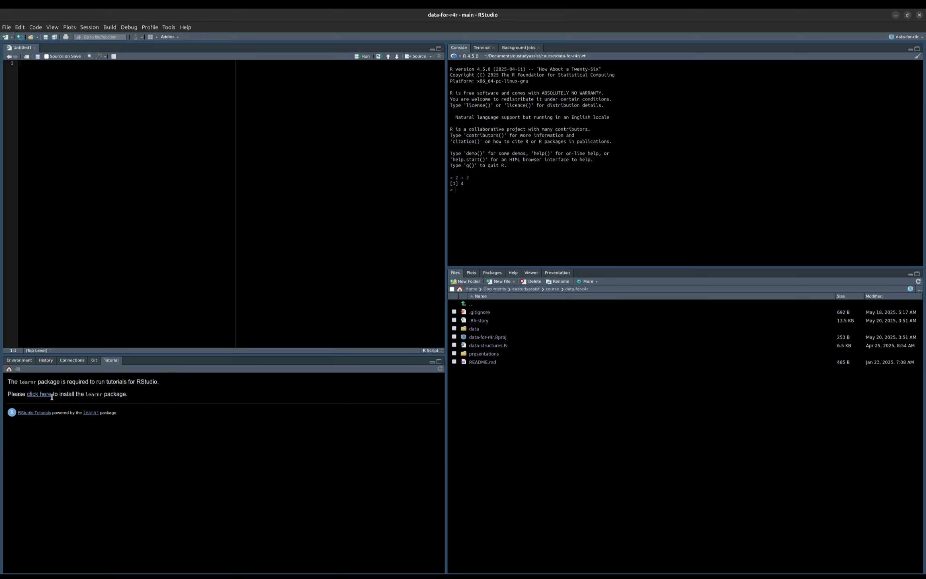
{"action": "left_click", "coordinate": [39, 395]}
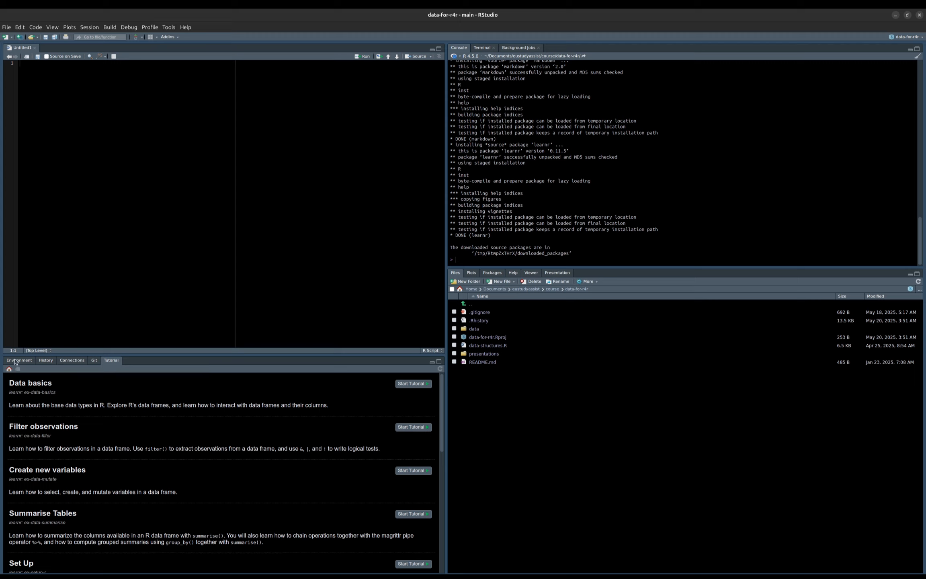
- Assign a person's first name as a string to a variable called name in the console
{"action": "left_click", "coordinate": [18, 360]}
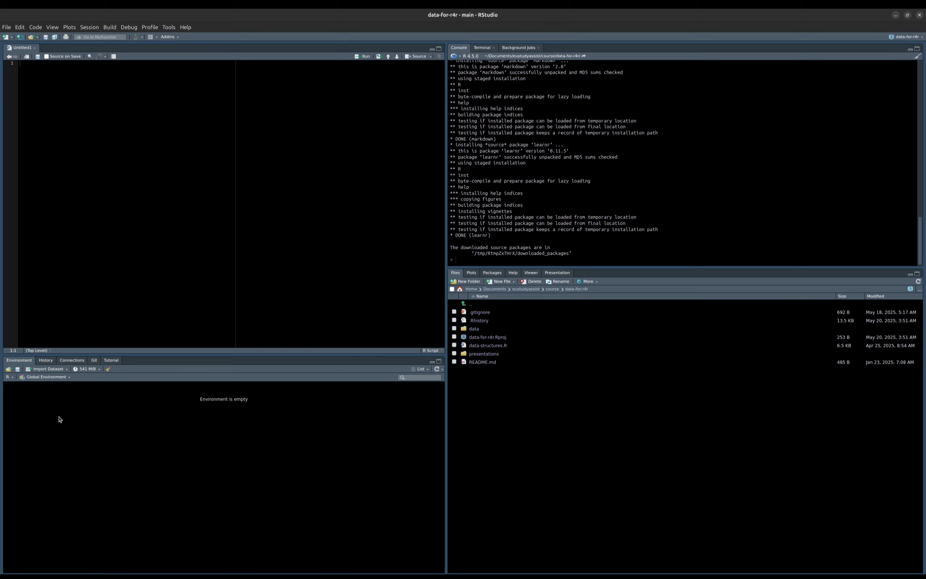
{"action": "type", "text": "name <- \"michael"}
{"action": "key", "text": "Return"}
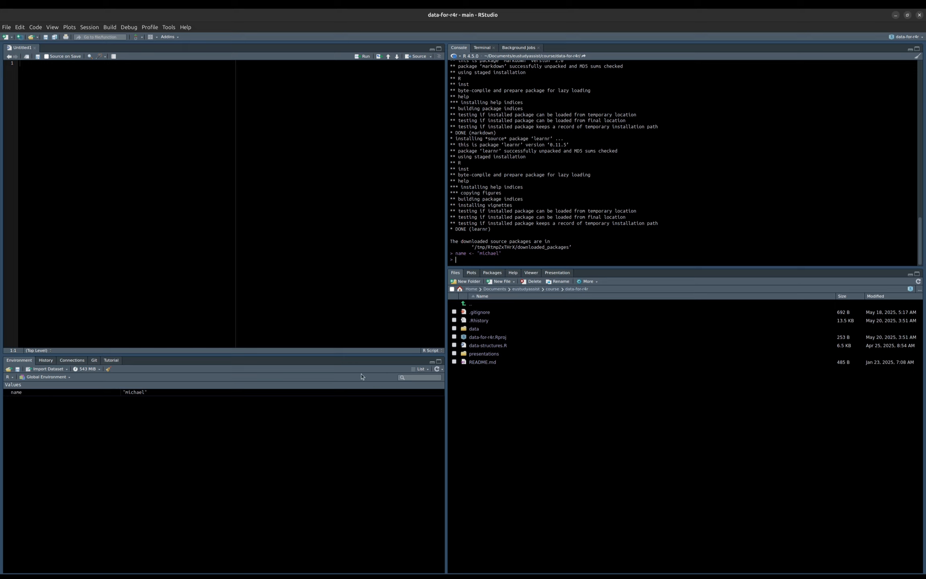
- Switch the Environment pane to Grid view and remove all objects from the environment, including hidden ones
{"action": "left_click", "coordinate": [417, 369]}
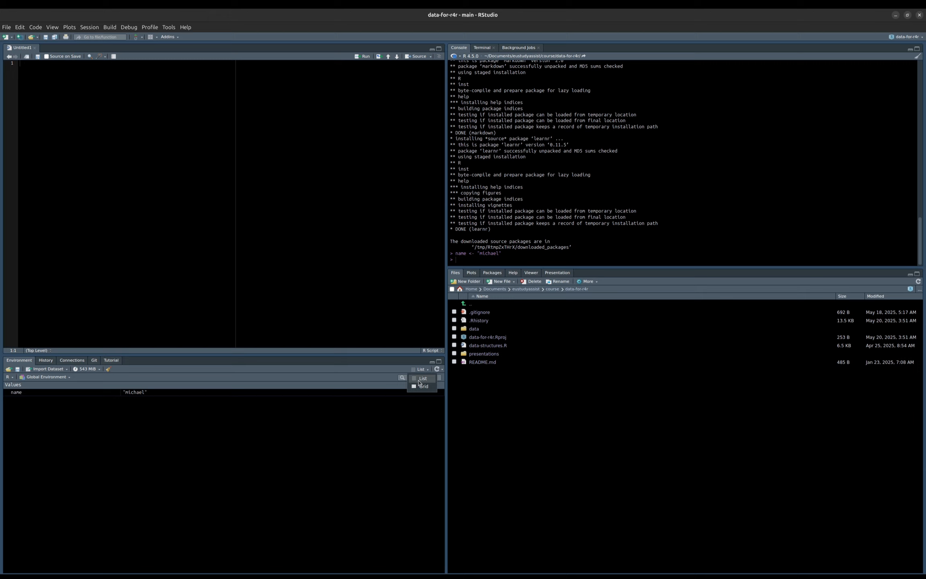
{"action": "left_click", "coordinate": [420, 387]}
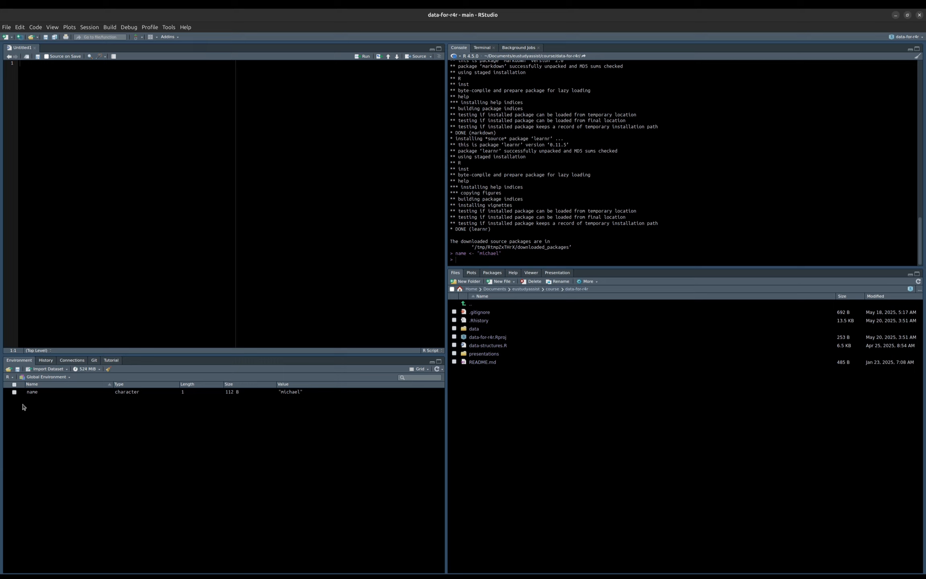
{"action": "left_click", "coordinate": [109, 370]}
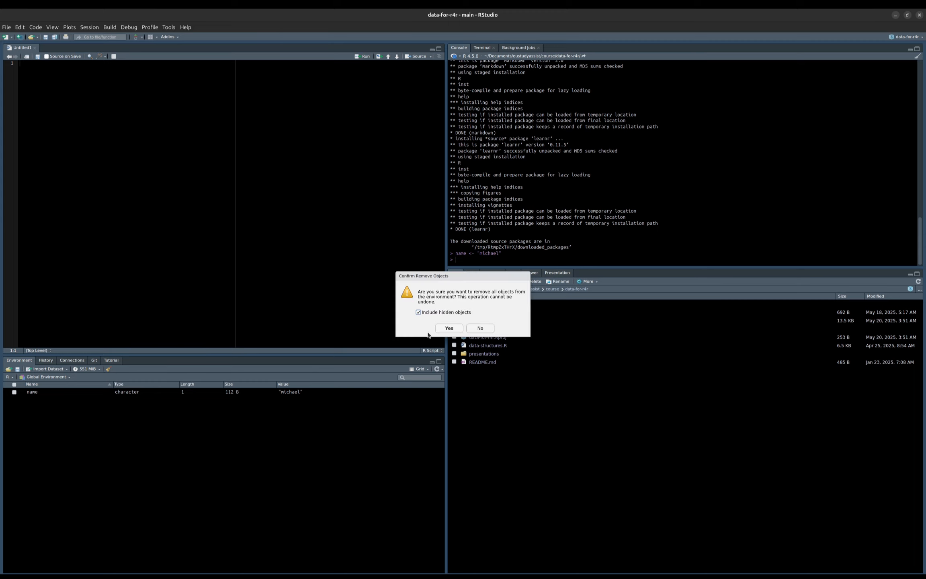
{"action": "left_click", "coordinate": [448, 328]}
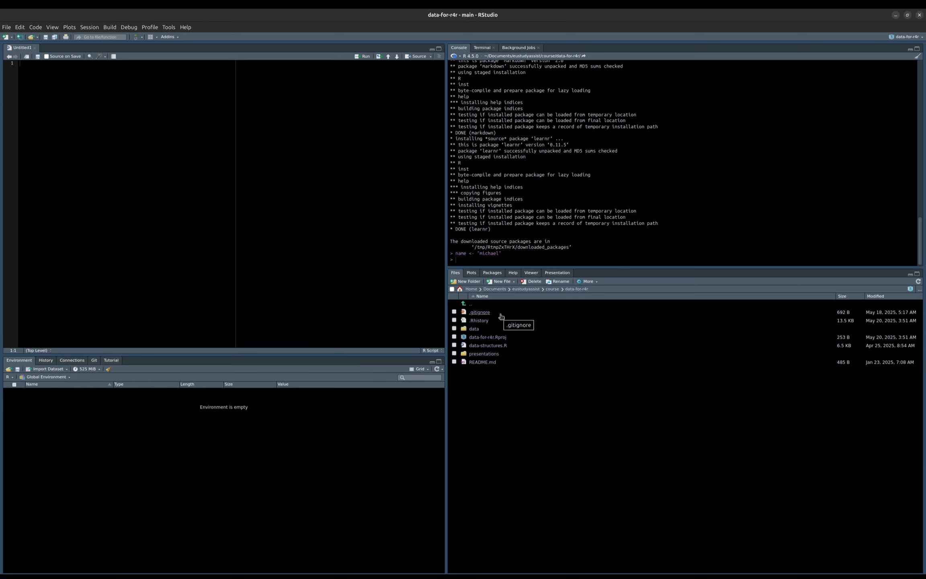
- Browse the Plots, Packages and Help tabs of the lower-right pane
{"action": "left_click", "coordinate": [471, 273]}
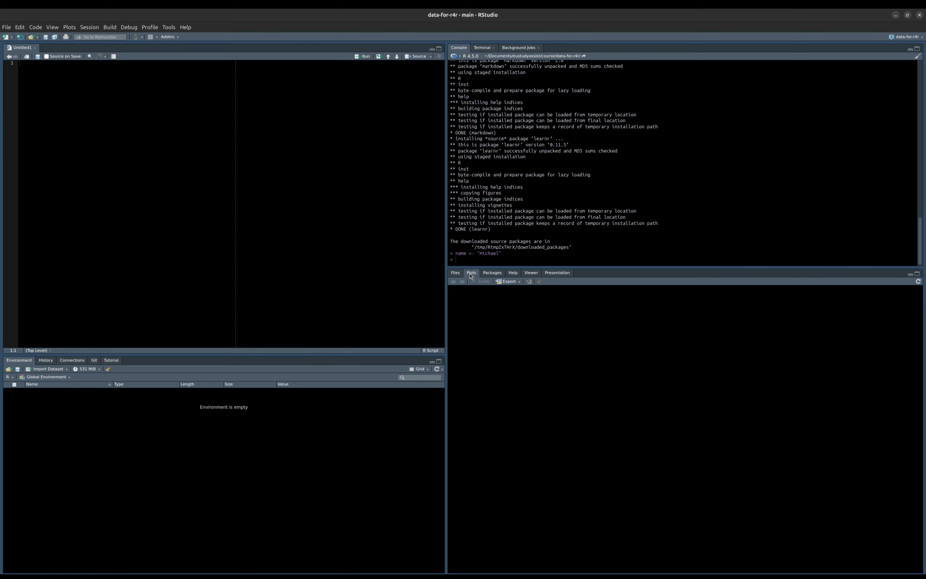
{"action": "left_click", "coordinate": [499, 274]}
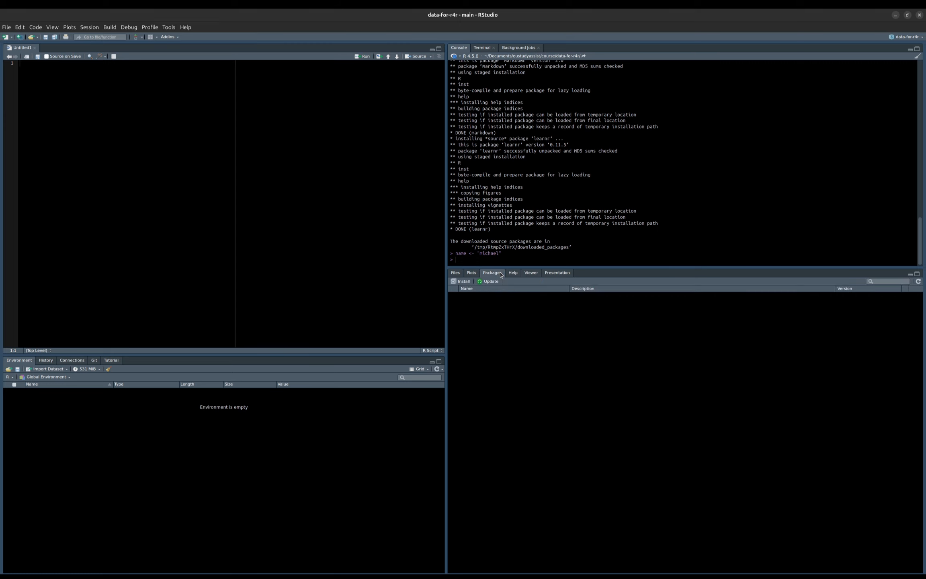
{"action": "left_click", "coordinate": [536, 400]}
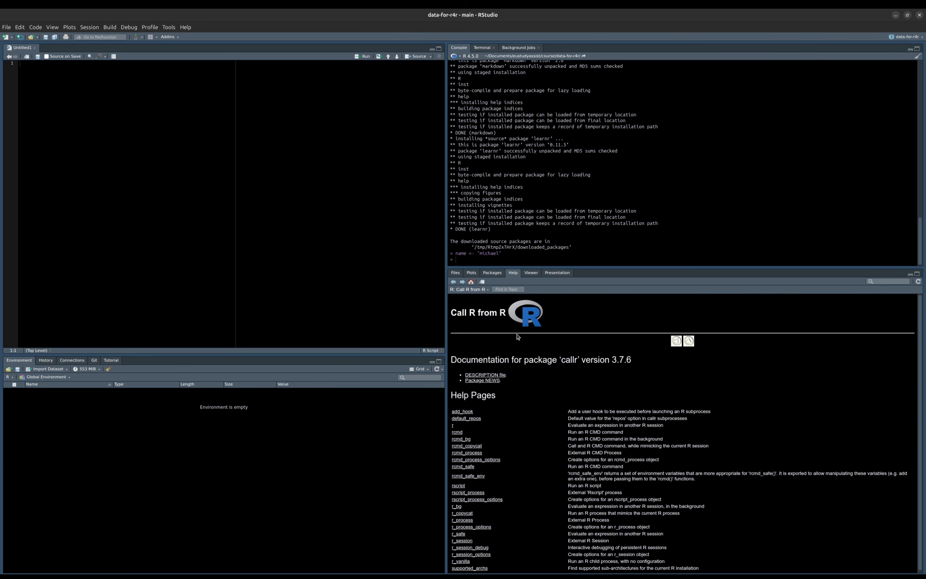
{"action": "left_click", "coordinate": [493, 274]}
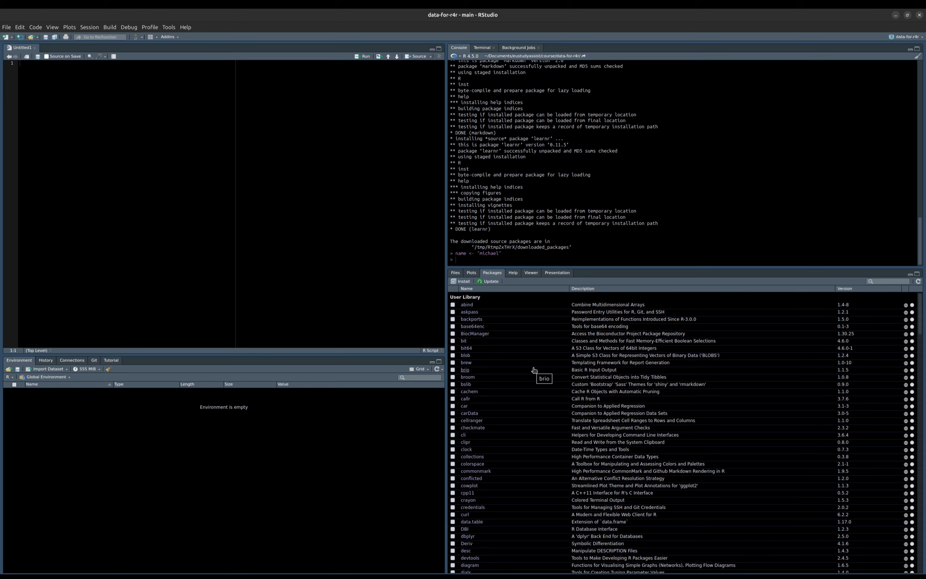
{"action": "left_click", "coordinate": [510, 273]}
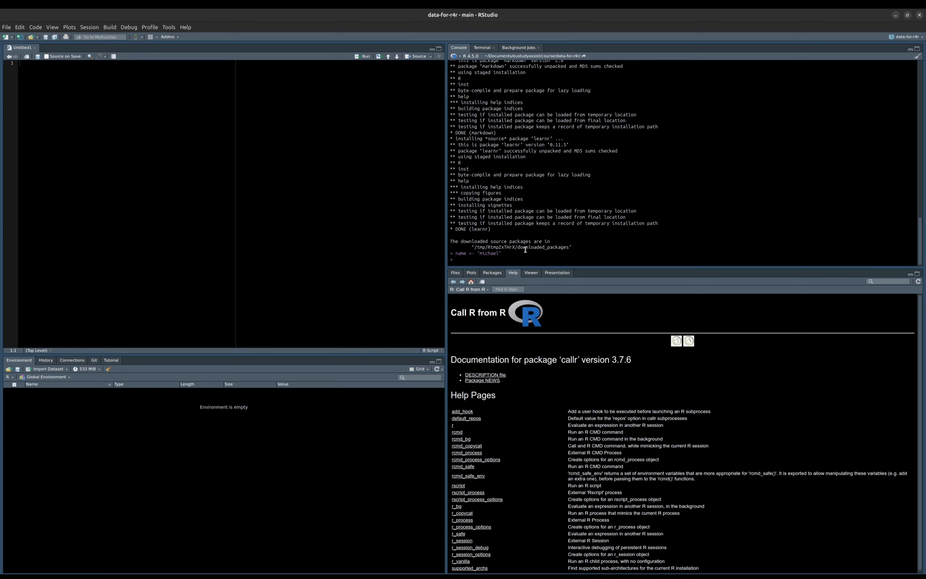
- Open the help page for the mean function by running help("mean") in the console
{"action": "type", "text": "help("}
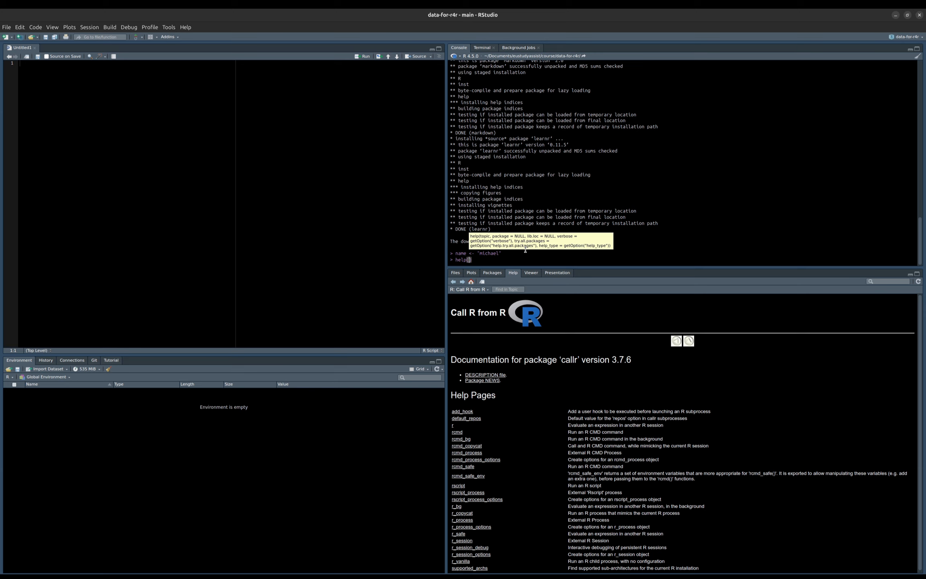
{"action": "type", "text": "mean"}
{"action": "key", "text": "Return"}
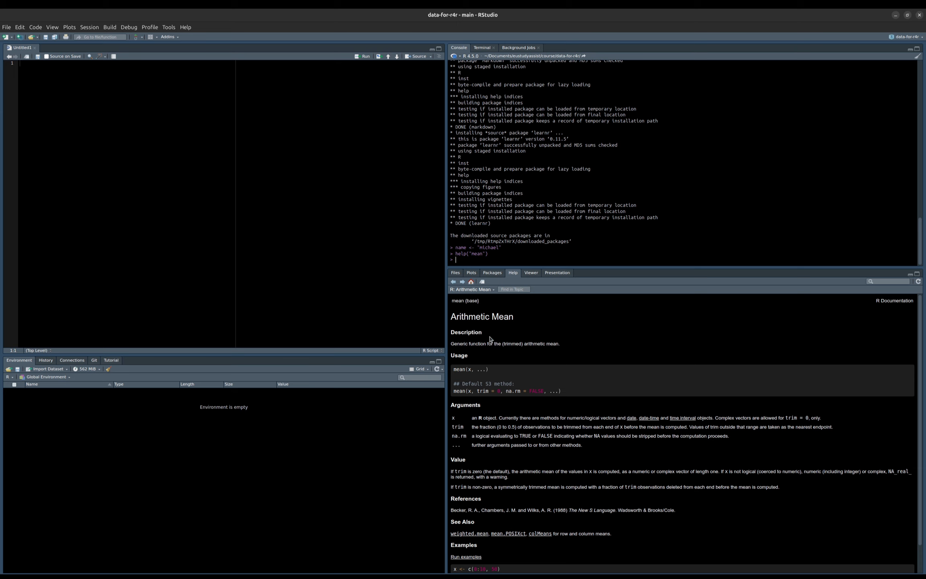
{"action": "scroll", "coordinate": [547, 419], "scroll_direction": "down", "scroll_amount": 2}
{"action": "scroll", "coordinate": [546, 418], "scroll_direction": "up", "scroll_amount": 2}
- Browse the Viewer and Presentation tabs of the lower-right pane
{"action": "left_click", "coordinate": [530, 272]}
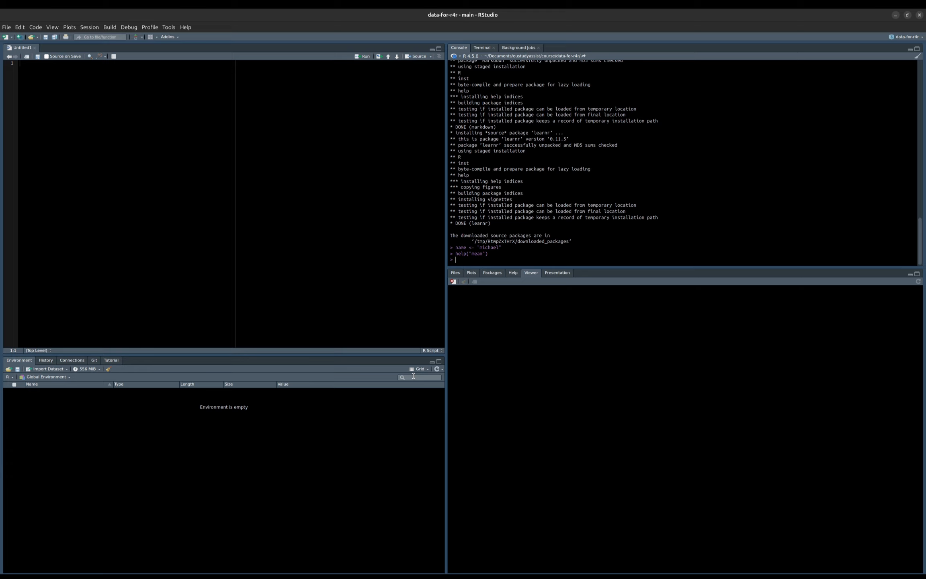
{"action": "left_click", "coordinate": [552, 273]}
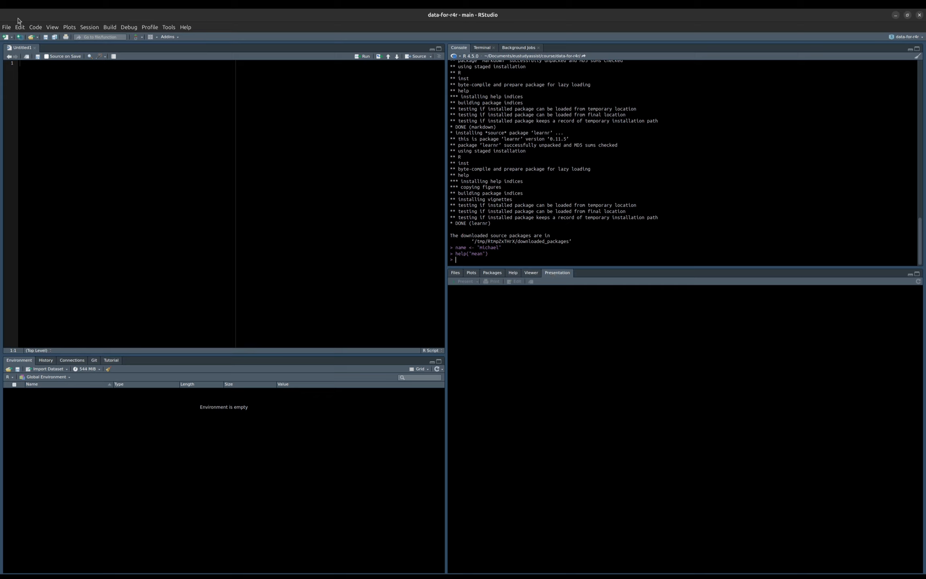
{"action": "left_click", "coordinate": [8, 27]}
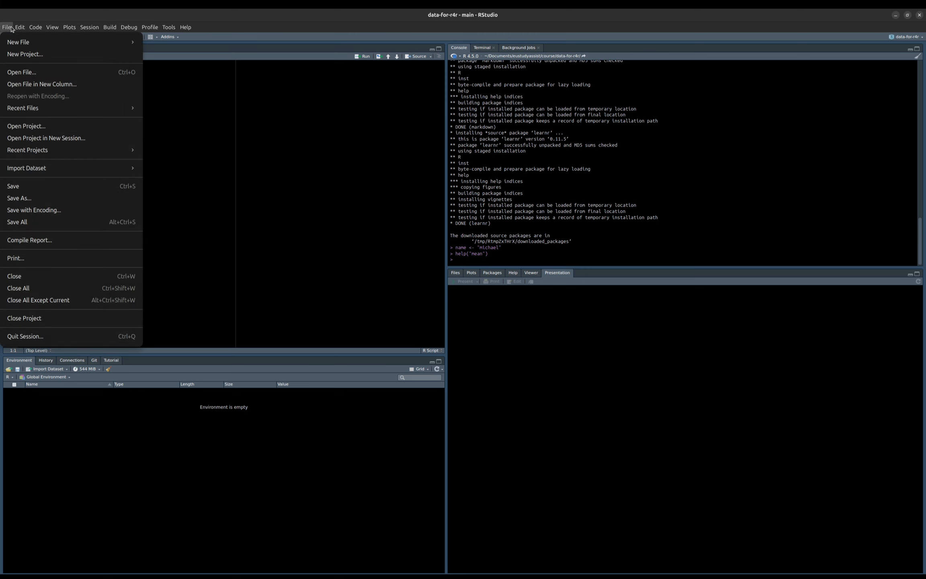
{"action": "mouse_move", "coordinate": [17, 42]}
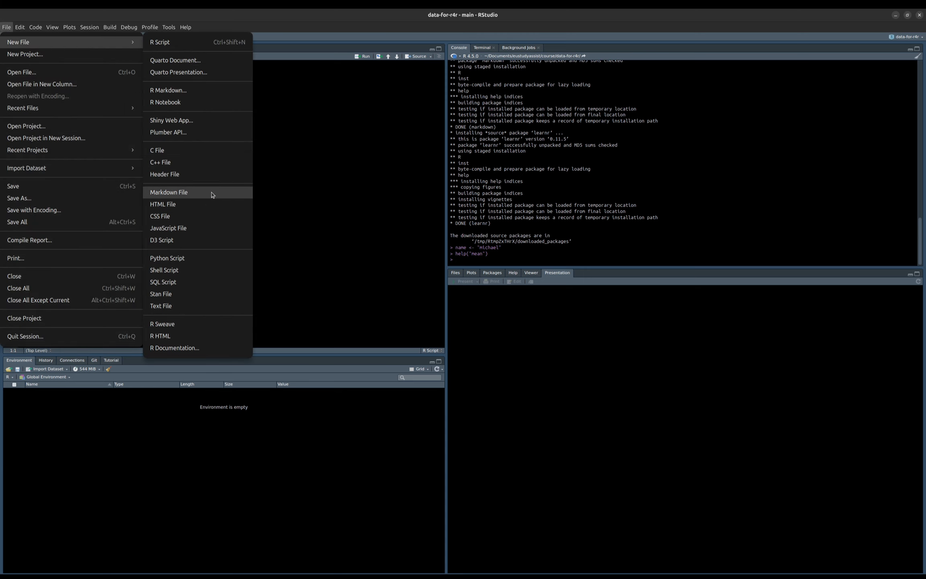
{"action": "left_click", "coordinate": [318, 197]}
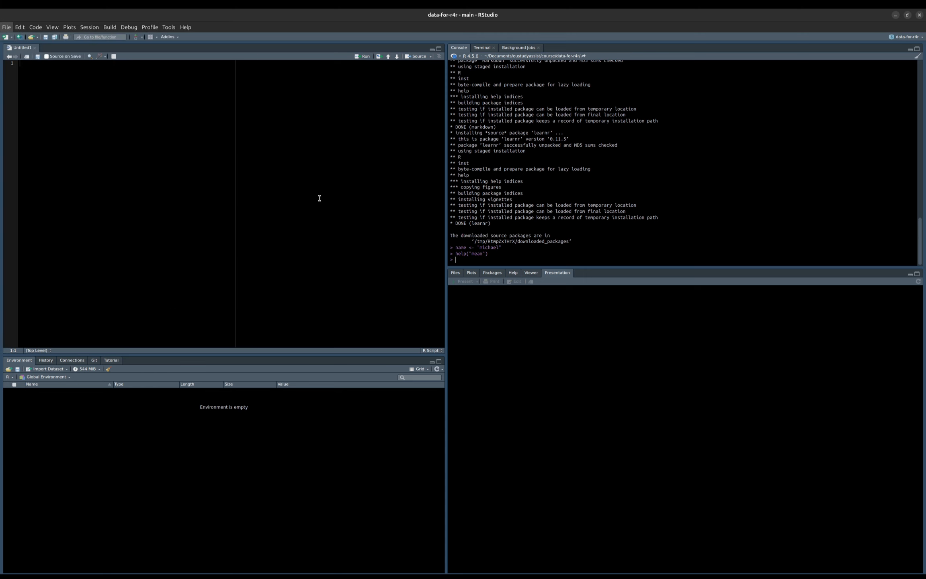
{"action": "left_click", "coordinate": [8, 38]}
{"action": "left_click", "coordinate": [152, 87]}
{"action": "left_click", "coordinate": [7, 28]}
{"action": "mouse_move", "coordinate": [27, 106]}
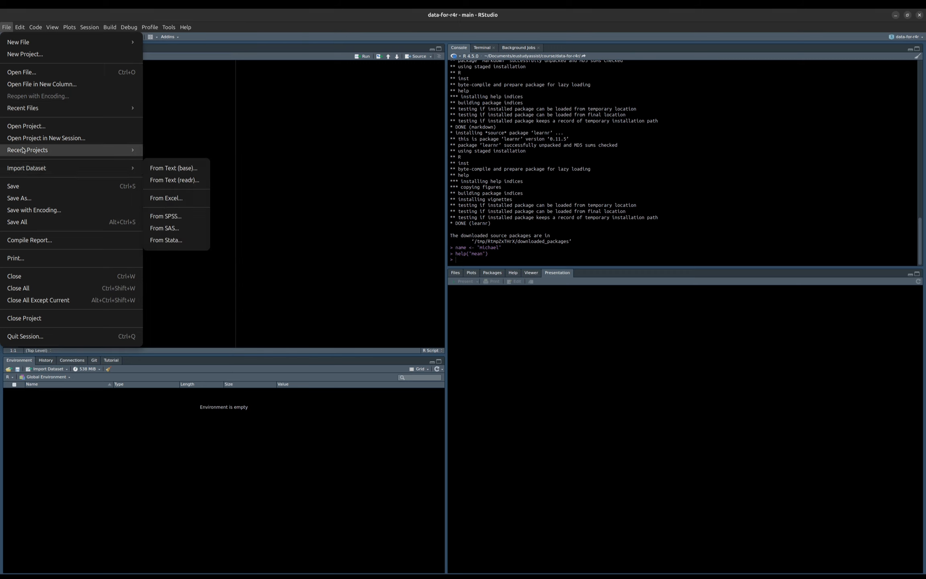
{"action": "mouse_move", "coordinate": [20, 153]}
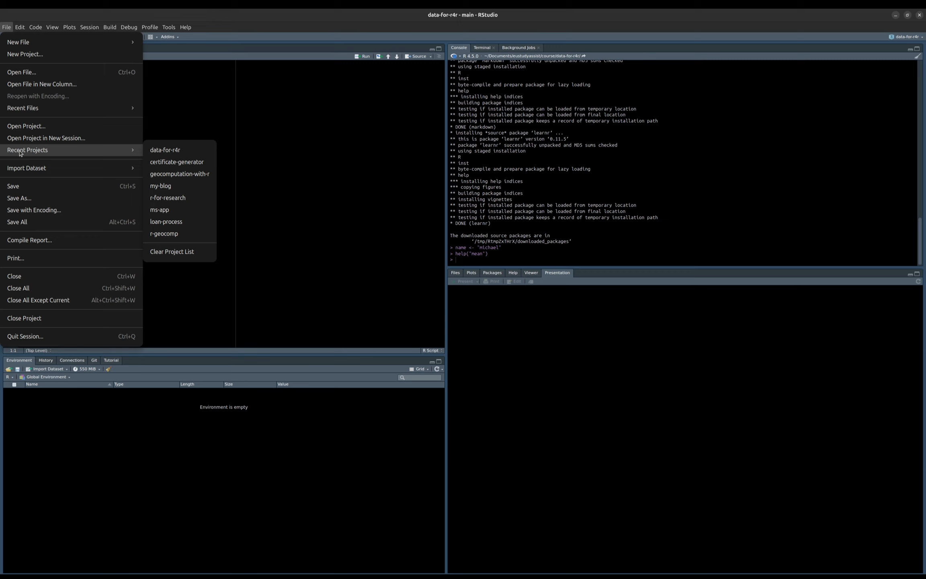
{"action": "left_click", "coordinate": [22, 30]}
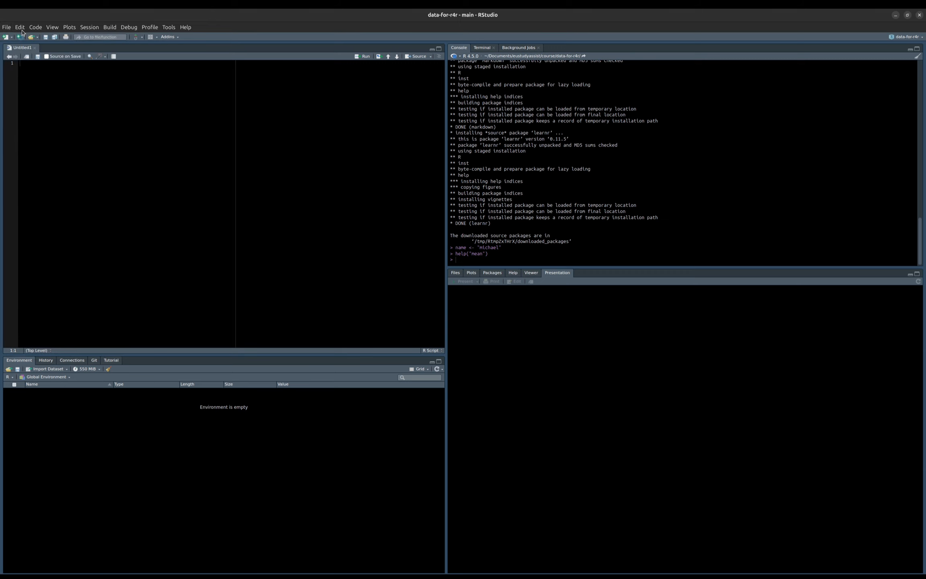
{"action": "left_click", "coordinate": [22, 30]}
{"action": "mouse_move", "coordinate": [38, 30]}
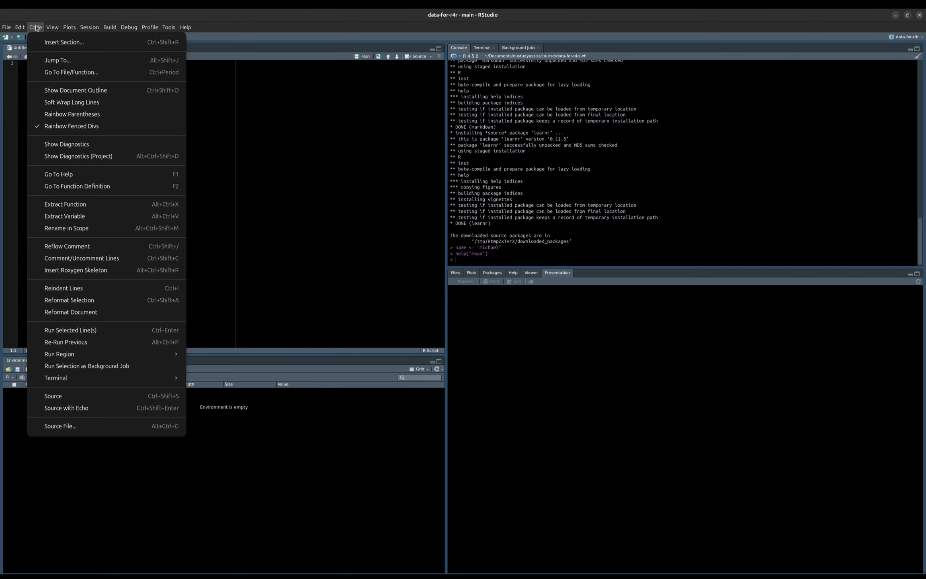
{"action": "mouse_move", "coordinate": [162, 26]}
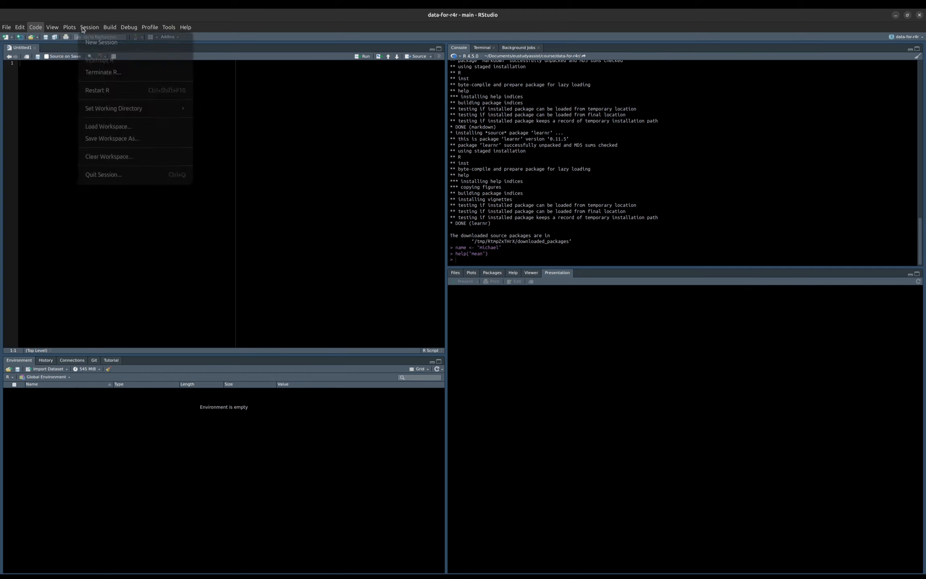
{"action": "left_click", "coordinate": [298, 202]}
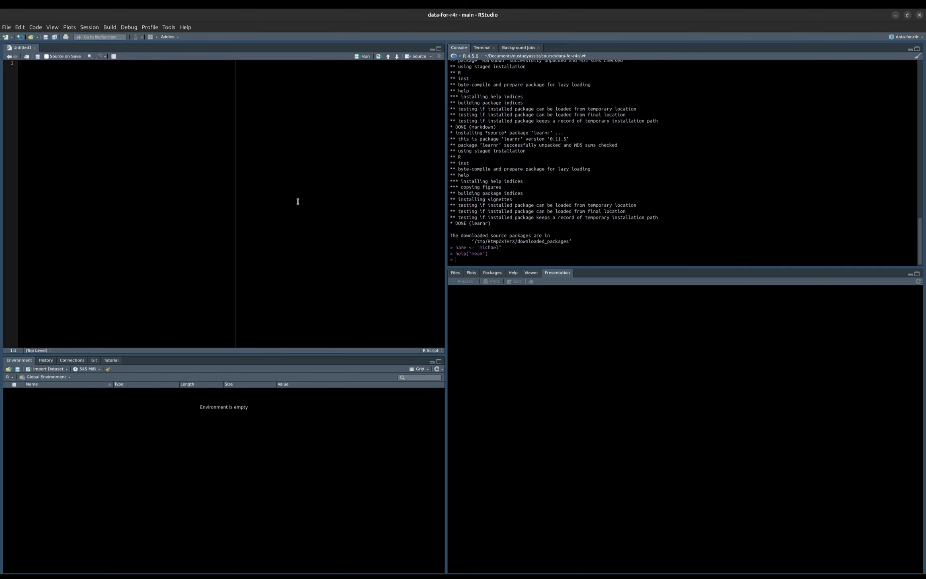